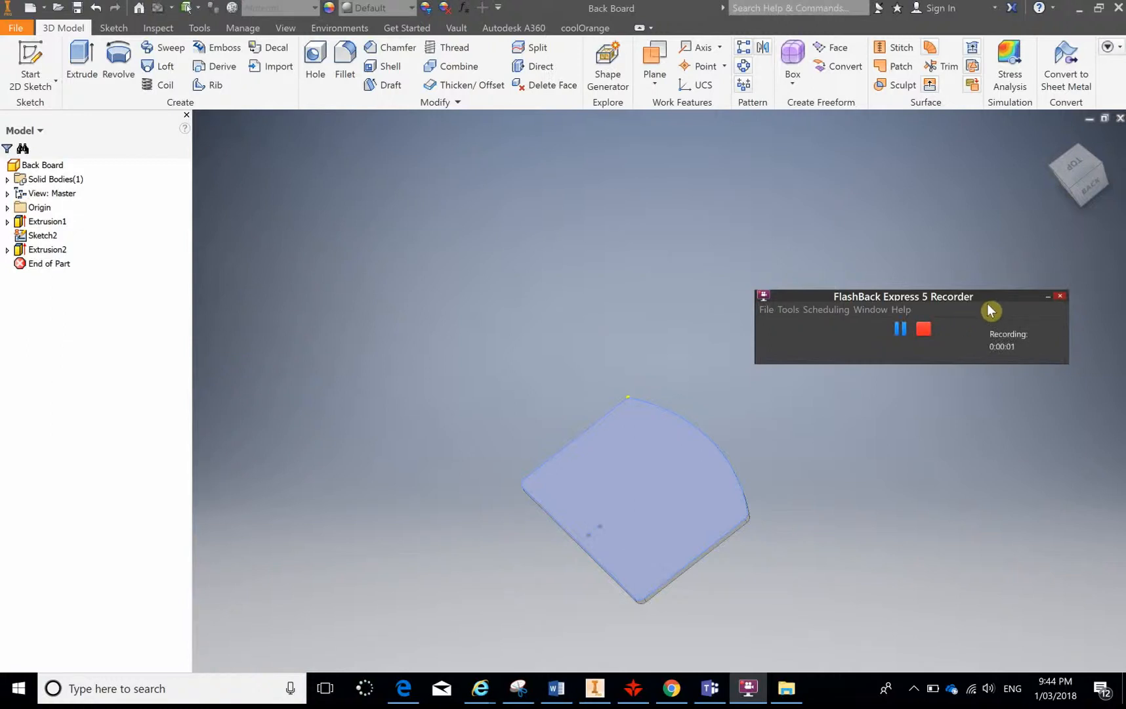
- Orbit the back board part to view it head-on, edge-on and from its bottom edge
mouse_move(987, 299)
mouse_down()
mouse_move(1039, 414)
mouse_move(1092, 668)
mouse_move(1087, 644)
mouse_up()
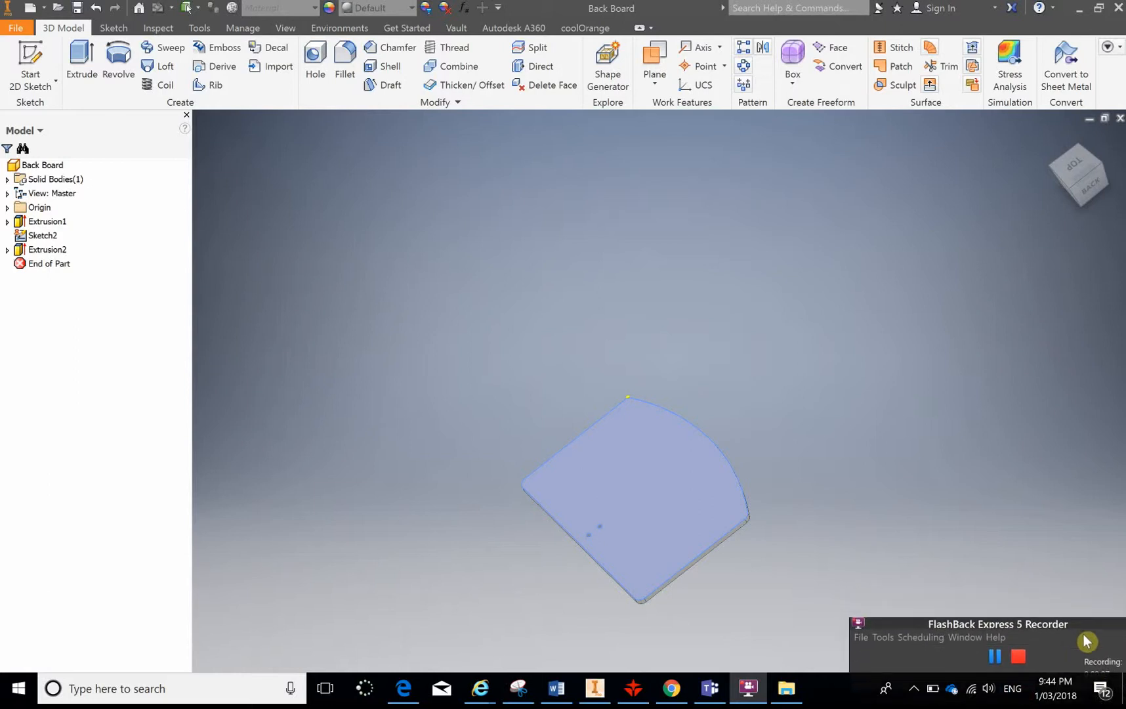
scroll(608, 502, down, 2)
scroll(607, 489, up, 3)
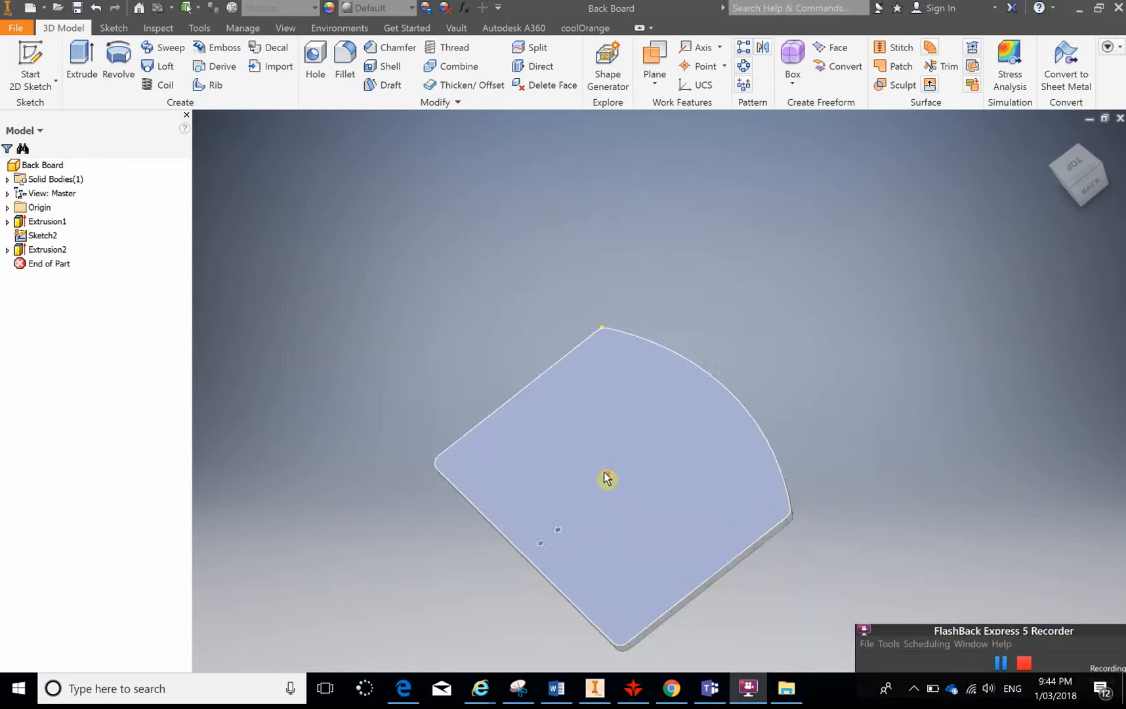
mouse_move(552, 473)
shift+middle_down()
mouse_move(644, 319)
mouse_move(610, 541)
shift+middle_up()
click(804, 292)
mouse_move(640, 488)
shift+middle_down()
mouse_move(566, 376)
mouse_move(590, 418)
mouse_move(649, 466)
shift+middle_up()
scroll(616, 493, down, 3)
scroll(604, 486, up, 5)
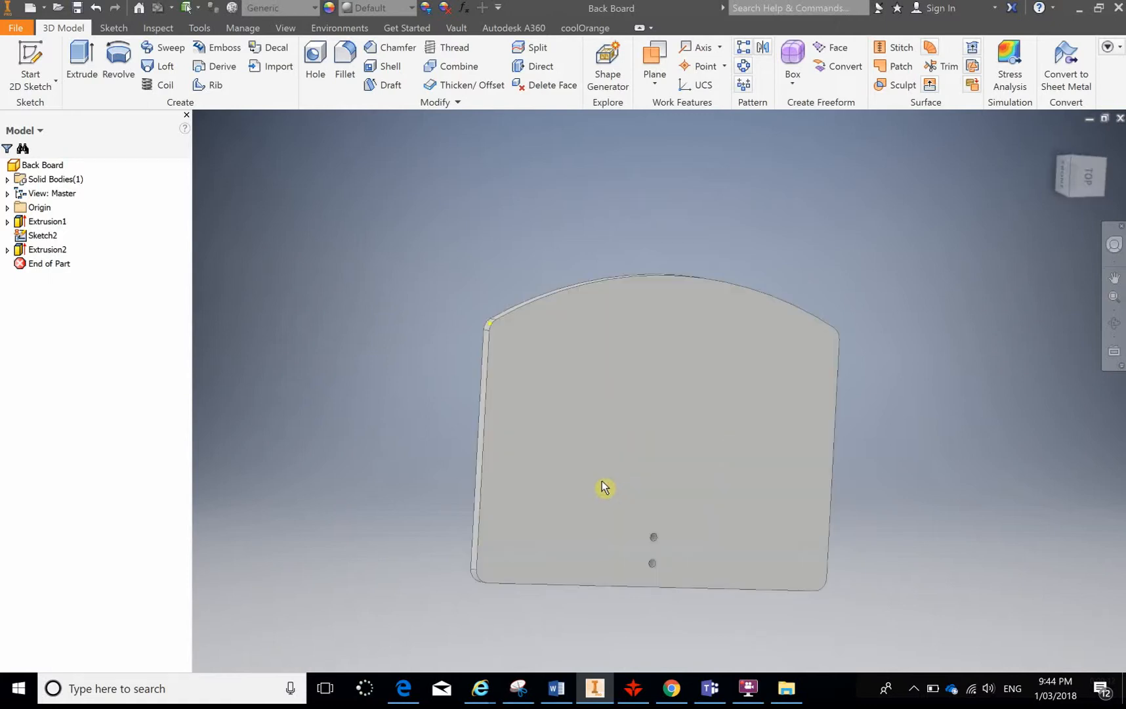
scroll(607, 469, up, 5)
scroll(616, 479, down, 4)
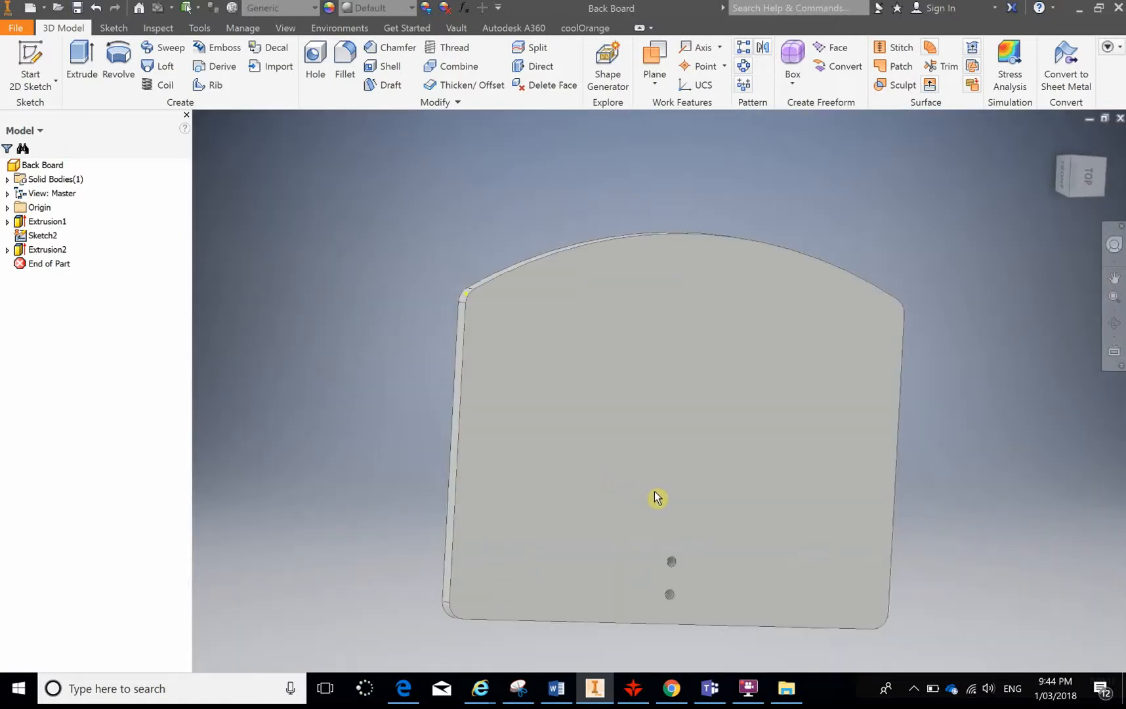
mouse_move(657, 498)
shift+middle_down()
mouse_move(601, 486)
mouse_move(594, 480)
mouse_move(626, 463)
mouse_move(541, 435)
mouse_move(548, 450)
mouse_move(605, 442)
shift+middle_up()
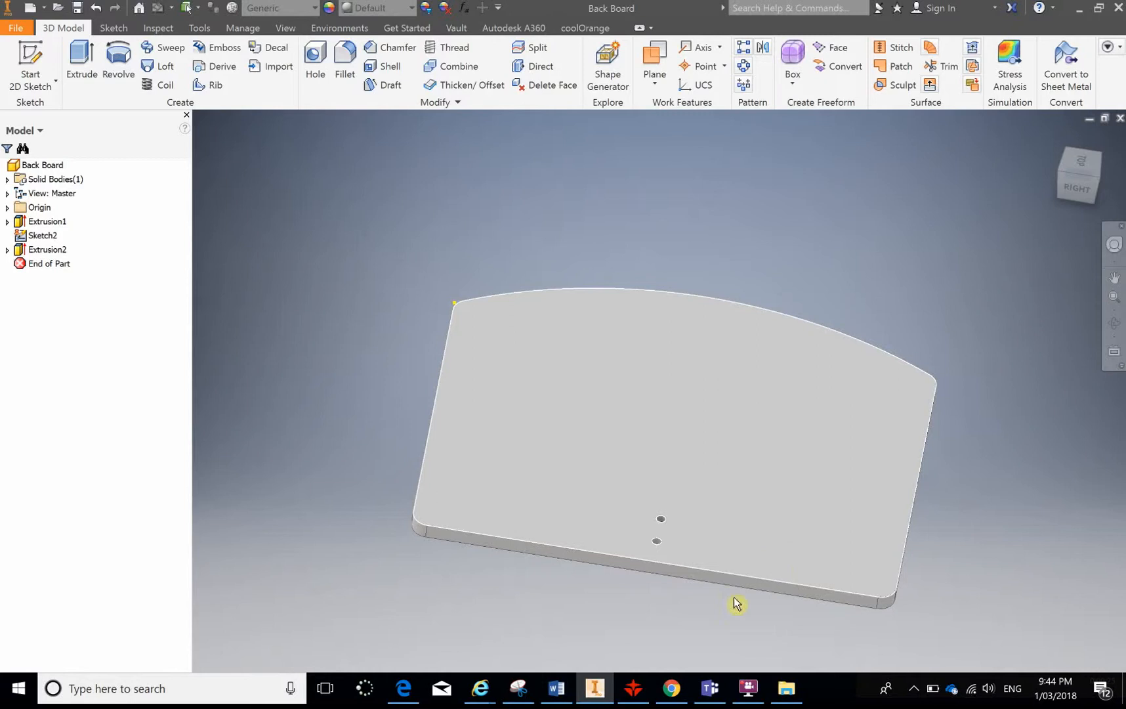
- Select the back board's large flat face and choose Export Face As
click(731, 503)
right_click(555, 414)
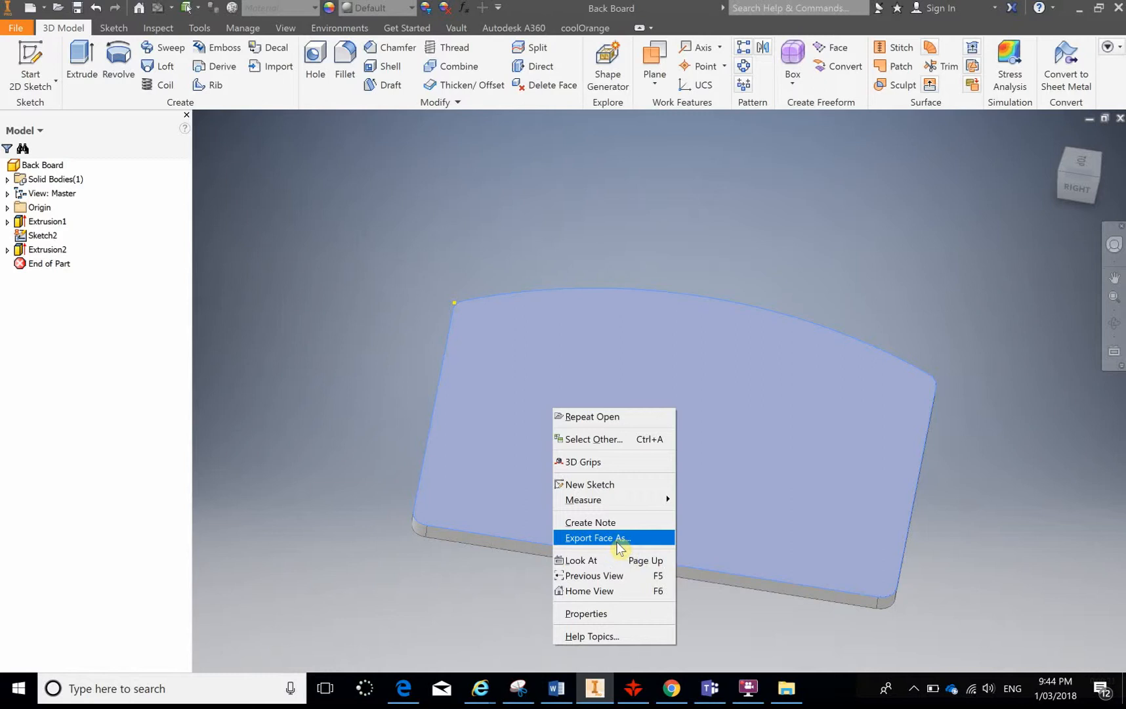
click(620, 539)
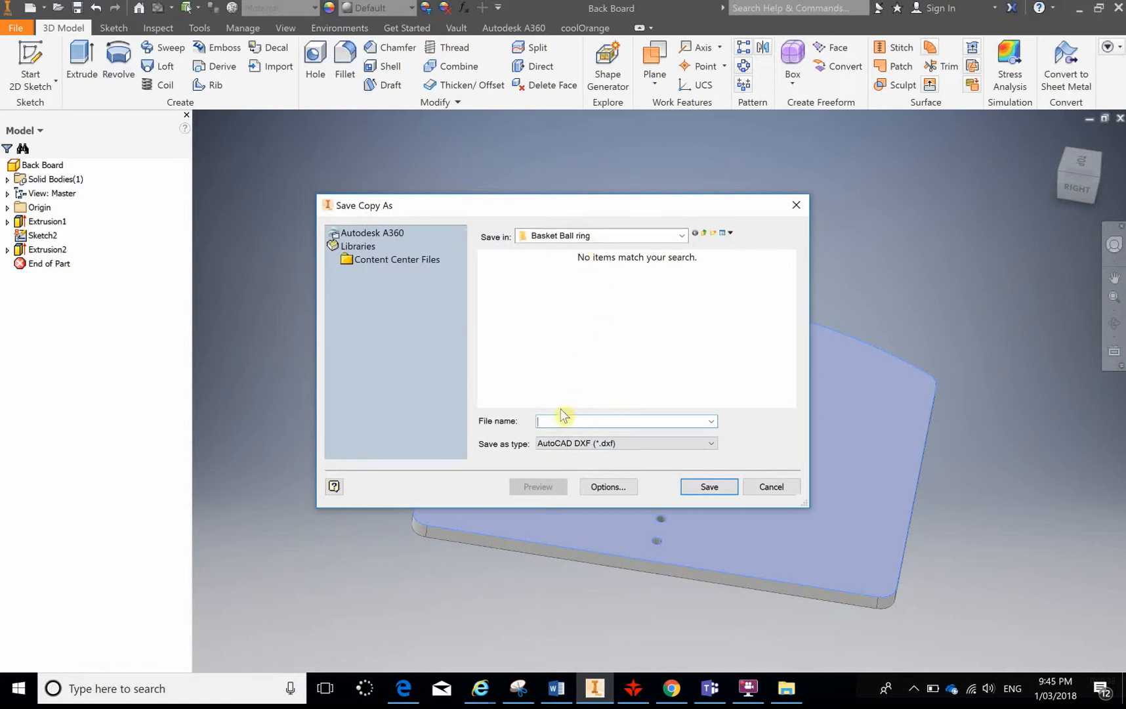
text(B)
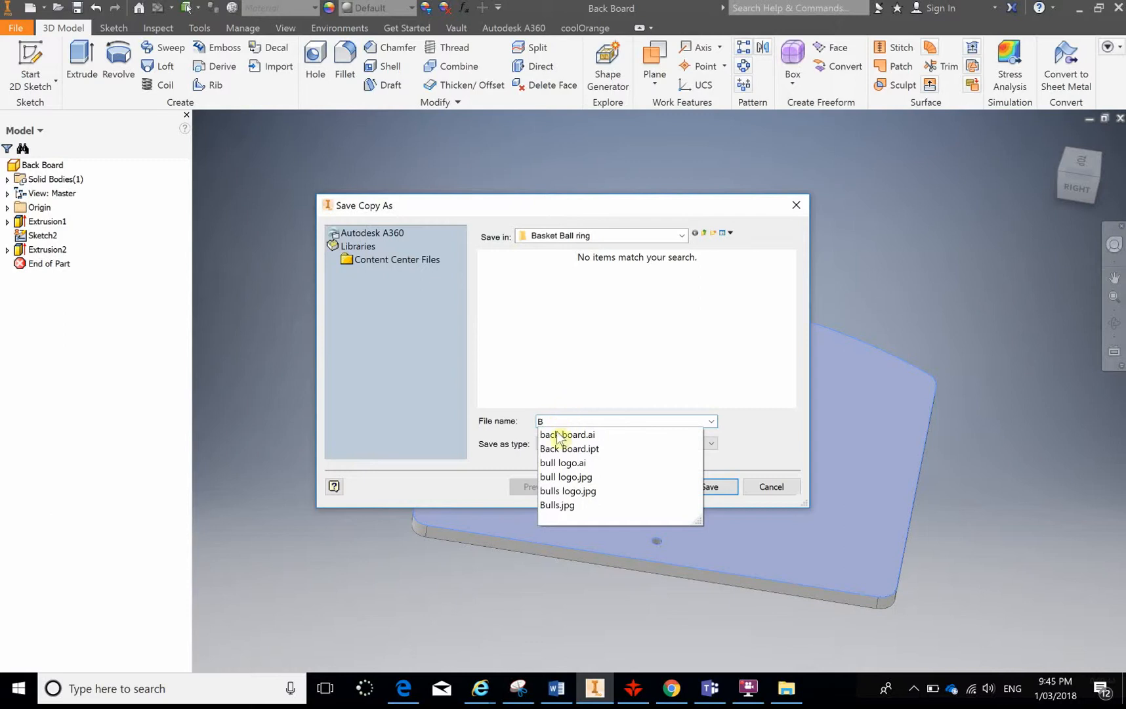
- Save the face as an AutoCAD DXF file named Back Board
click(579, 450)
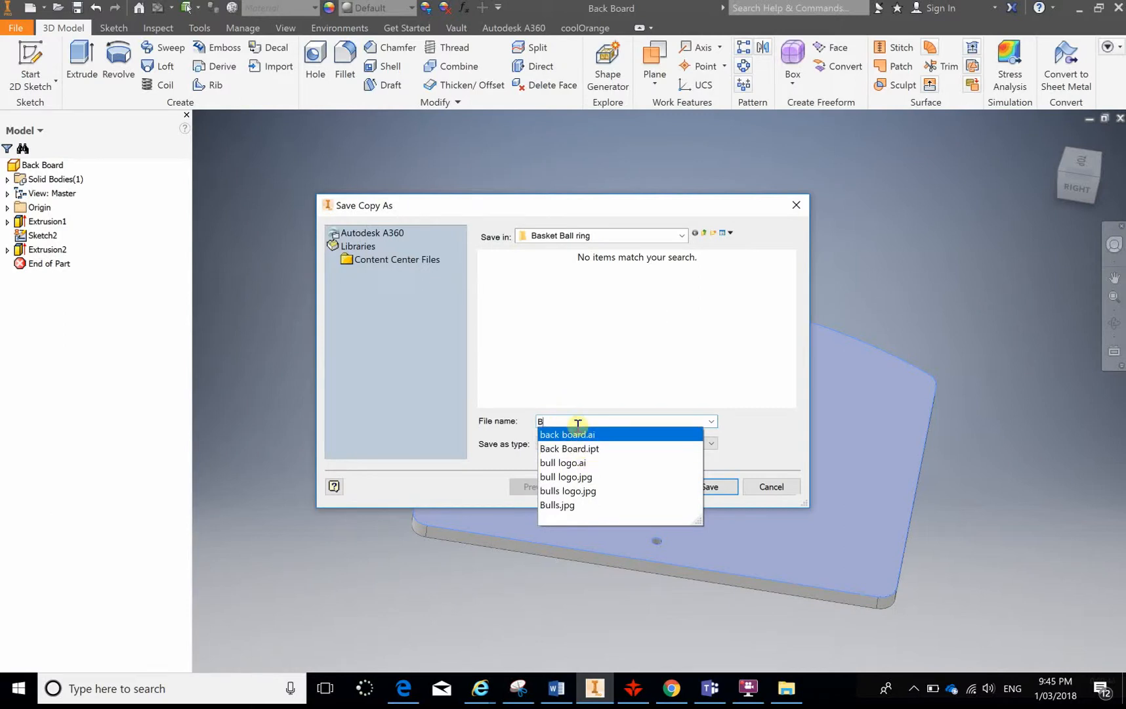
click(607, 422)
key(BackSpace)
key(BackSpace)
key(BackSpace)
text(ack Board)
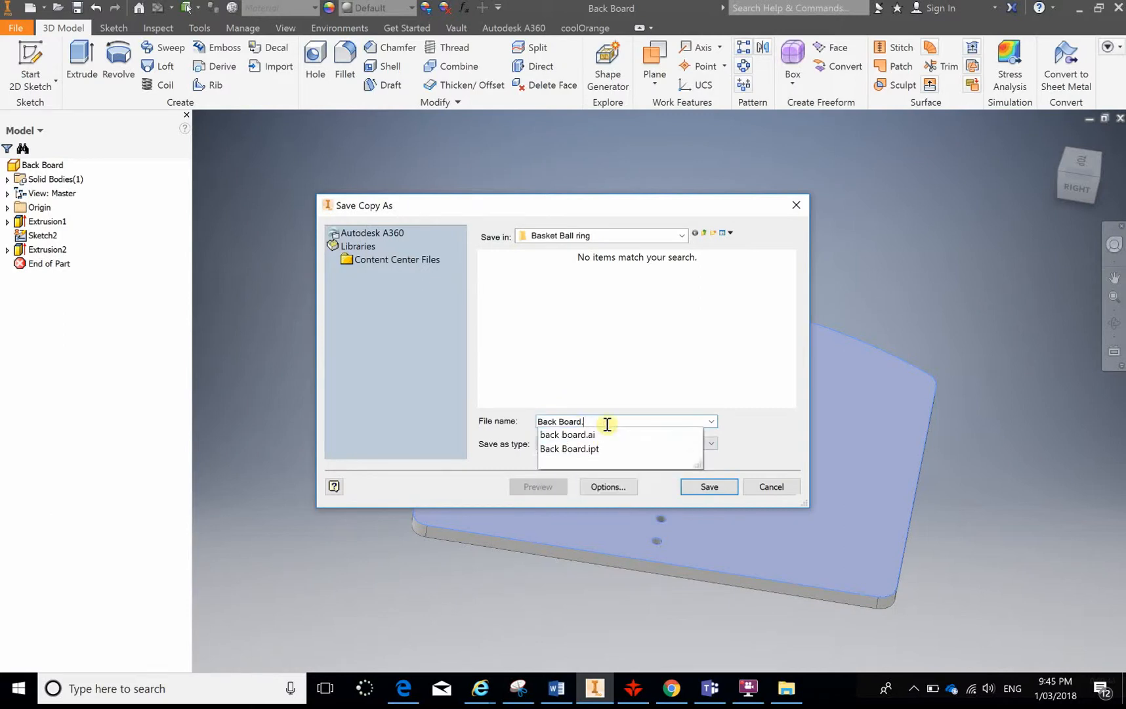
click(780, 430)
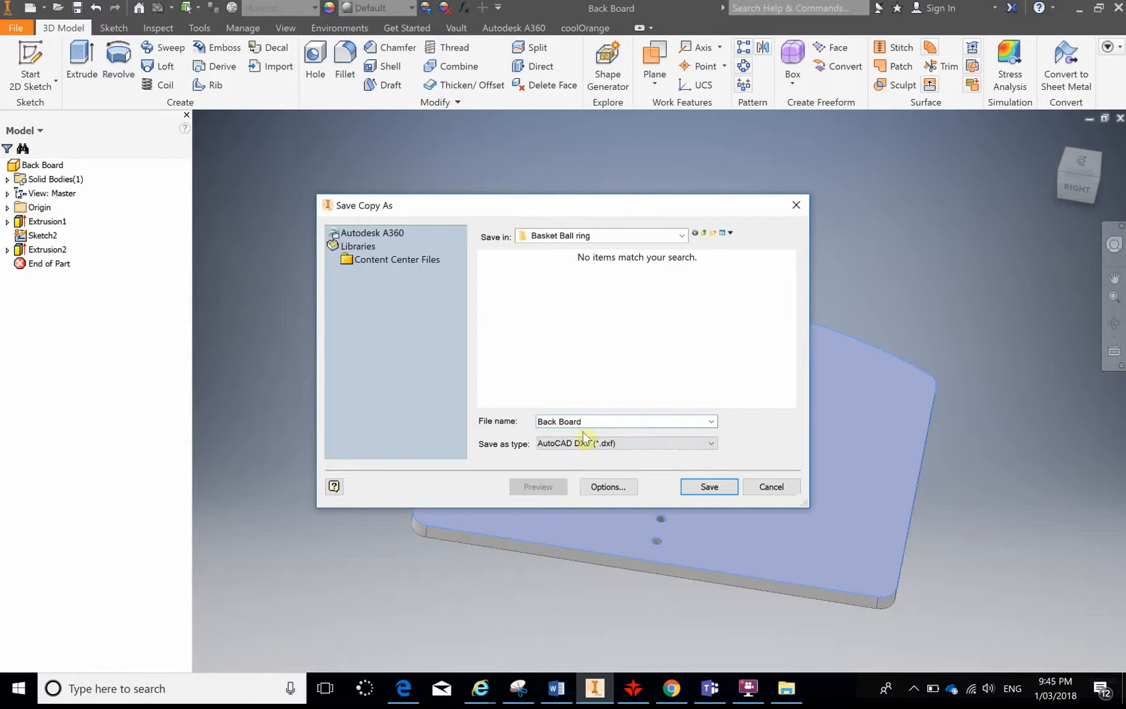
click(709, 486)
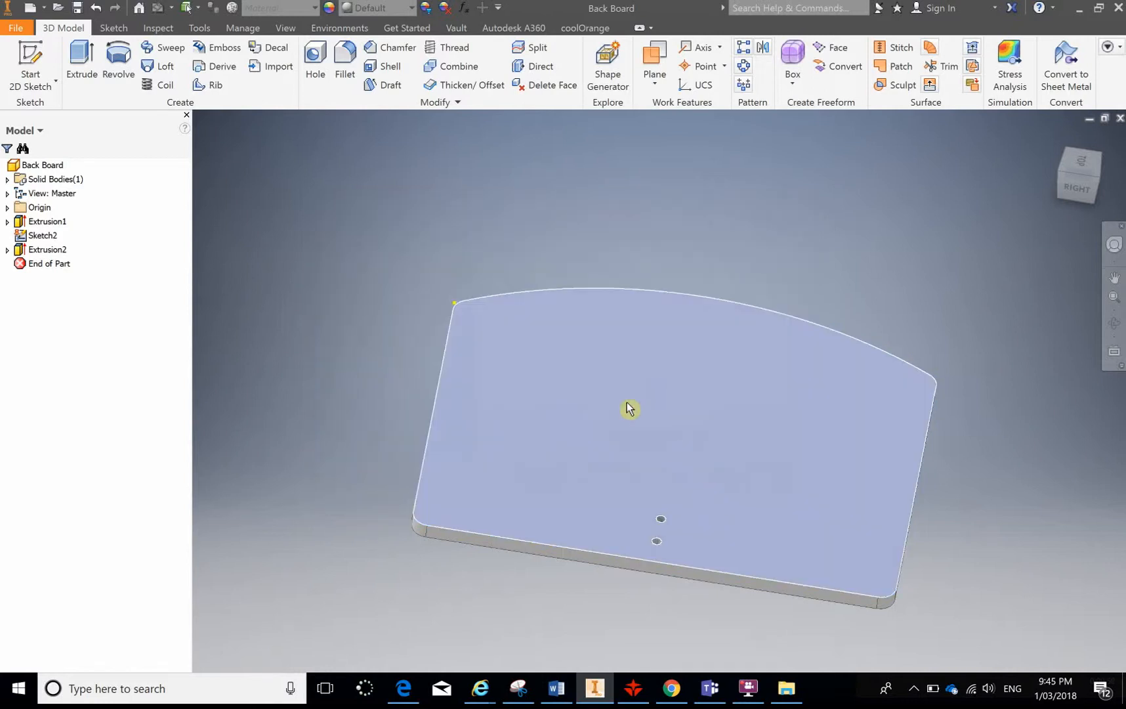
- View the part from the TOP on the ViewCube, then switch to RDWorks
shift+middle_drag(718, 310, 829, 310)
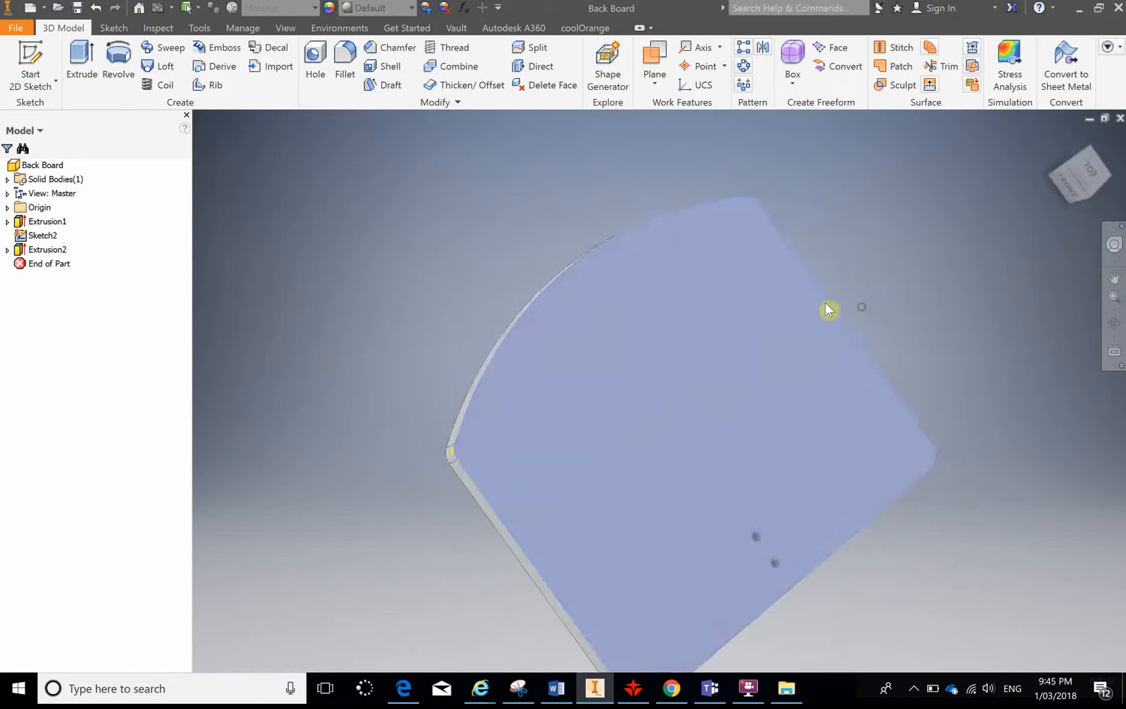
click(1095, 174)
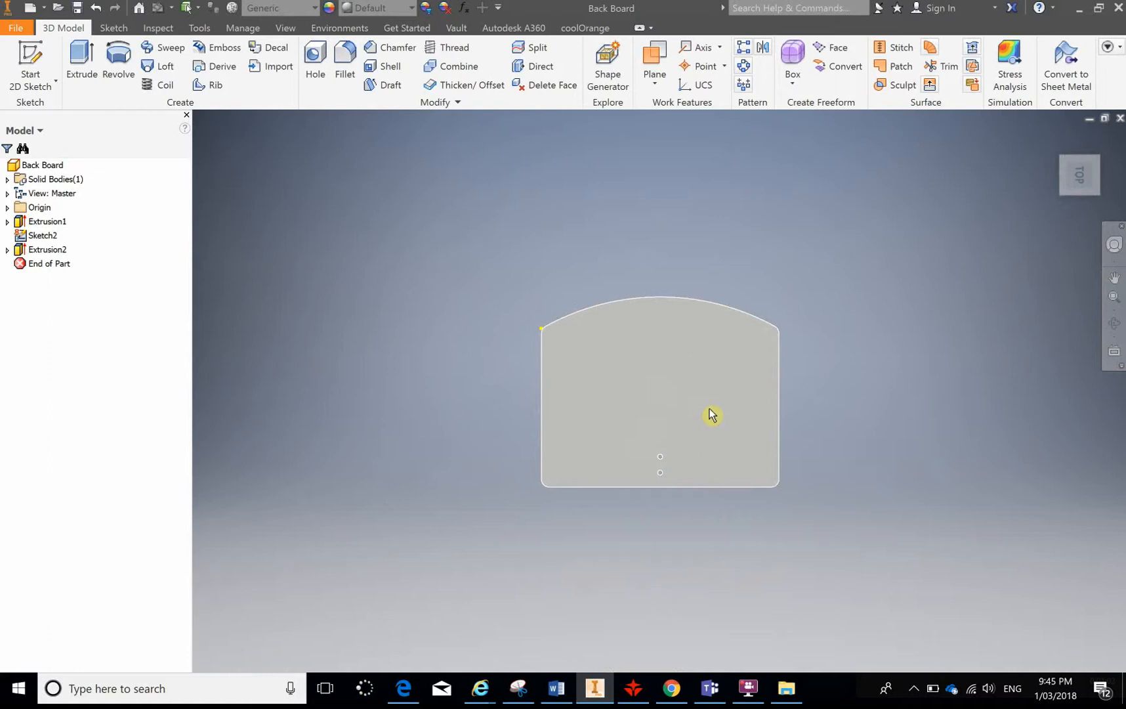
click(634, 689)
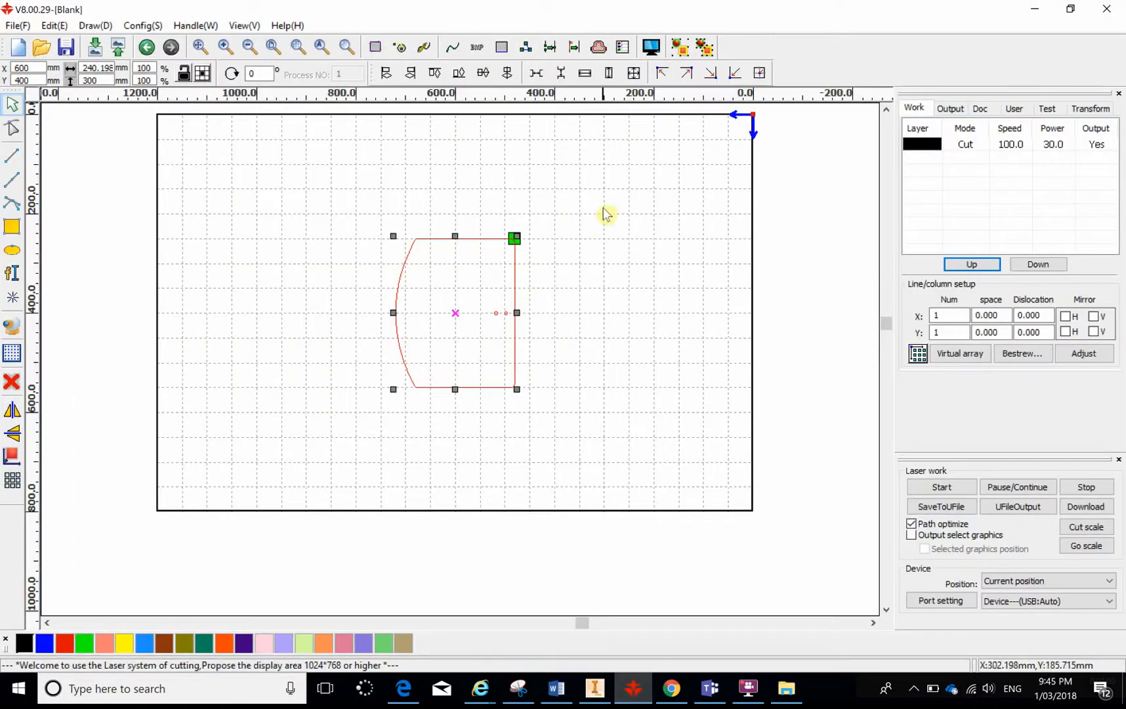
- Delete the existing cut outline from the laser bed
click(13, 385)
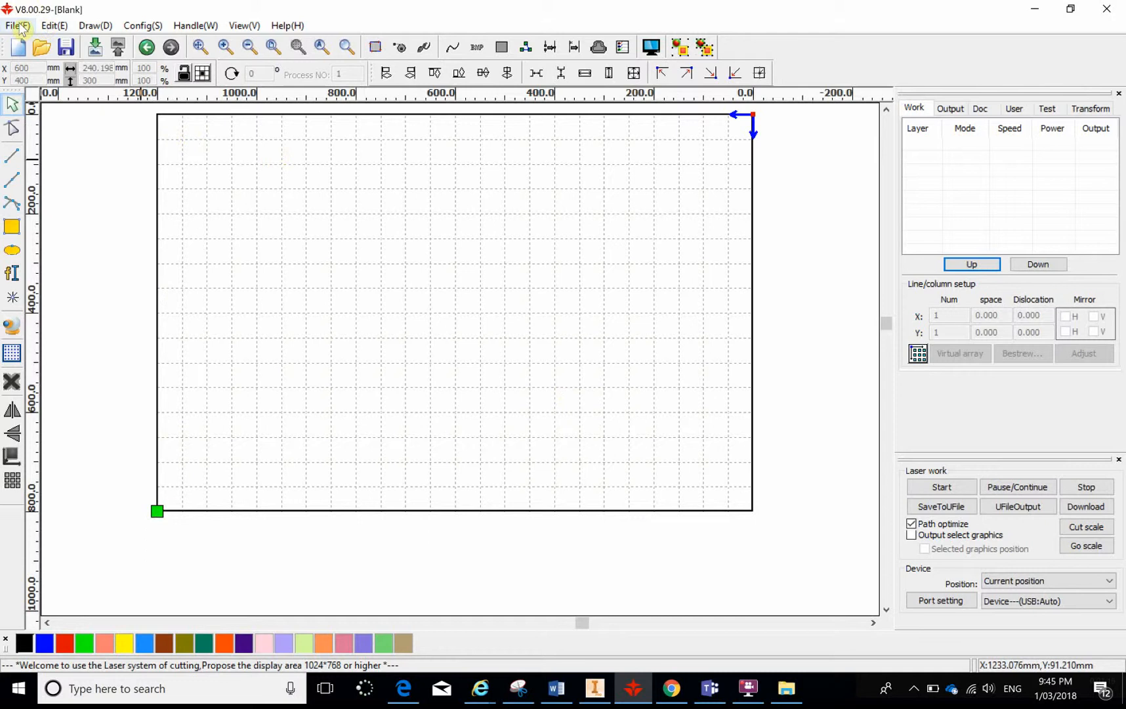
- Start an import and pick Back Board.dxf in the Basket Ball ring folder
click(95, 48)
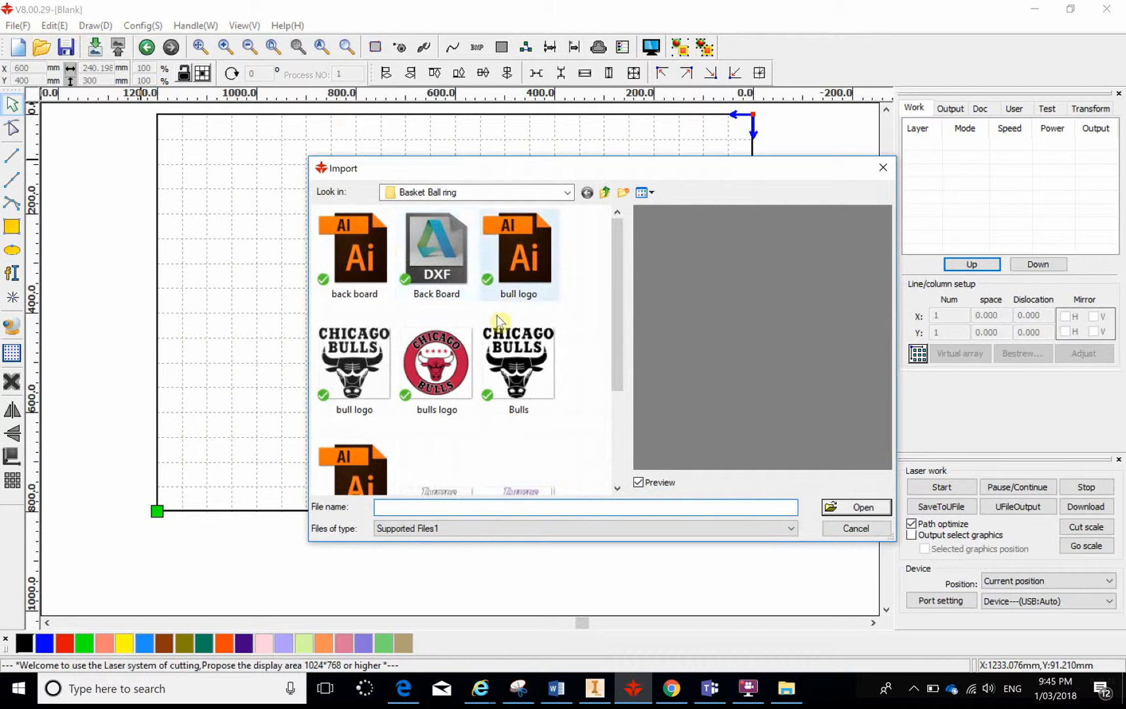
scroll(478, 411, down, 2)
scroll(476, 412, up, 2)
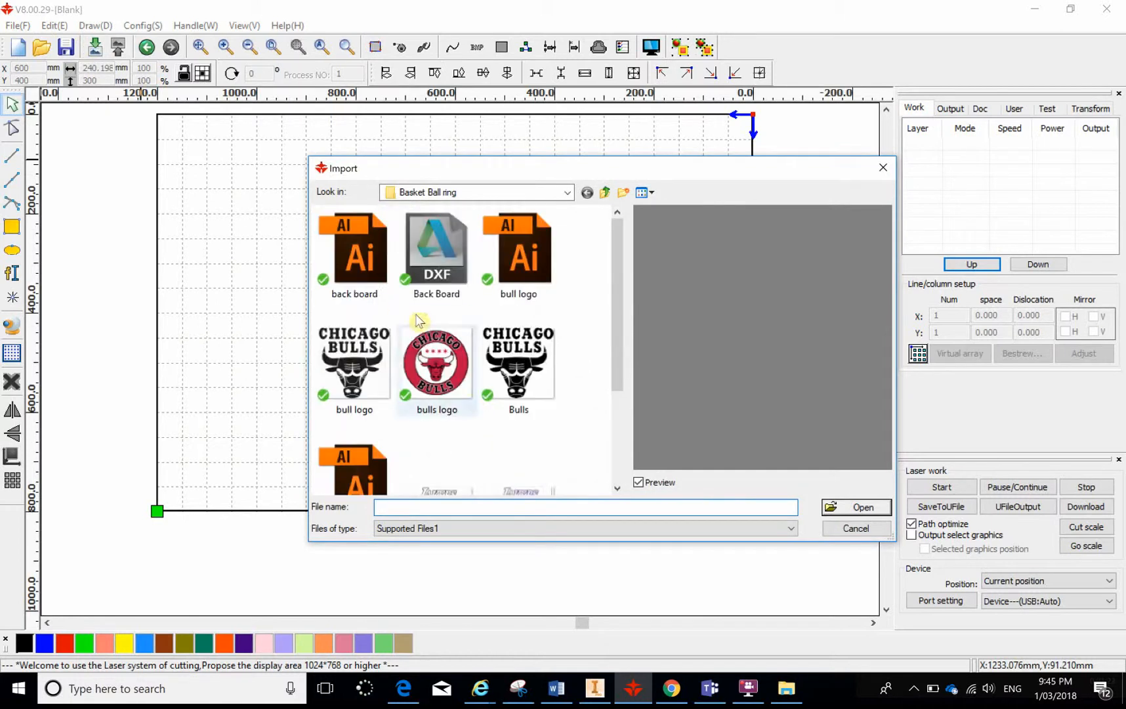
click(436, 251)
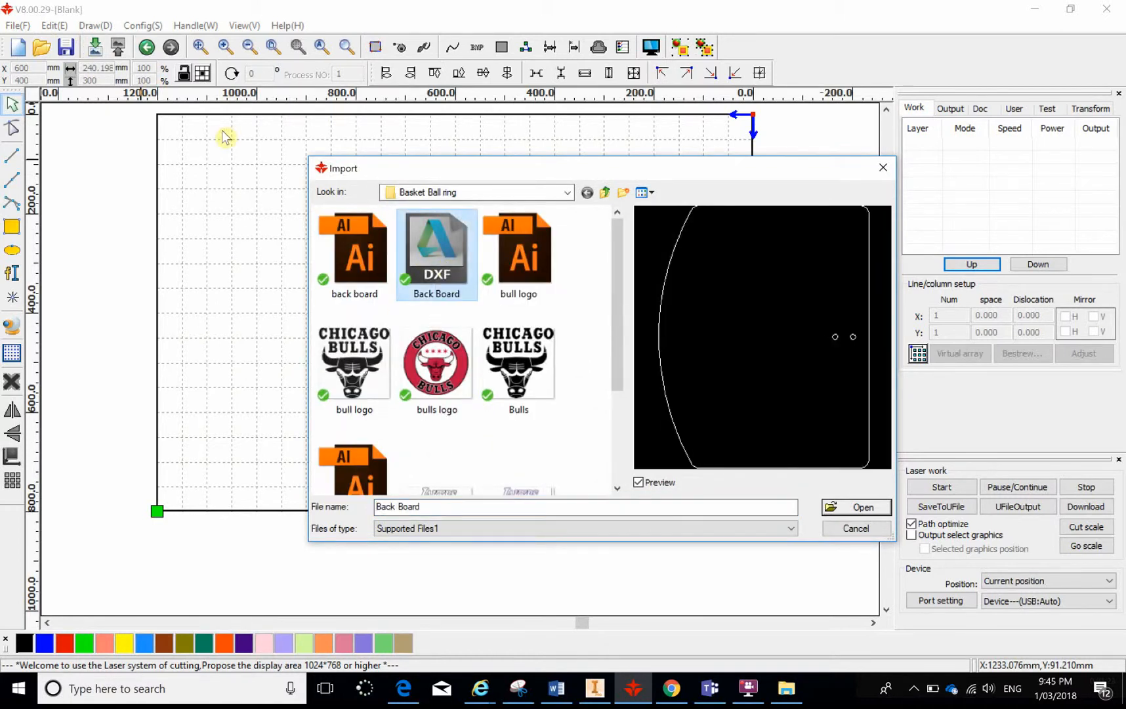
- Import Back Board.dxf onto the bed and move its outline to the lower right
double_click(448, 267)
scroll(423, 303, up, 1)
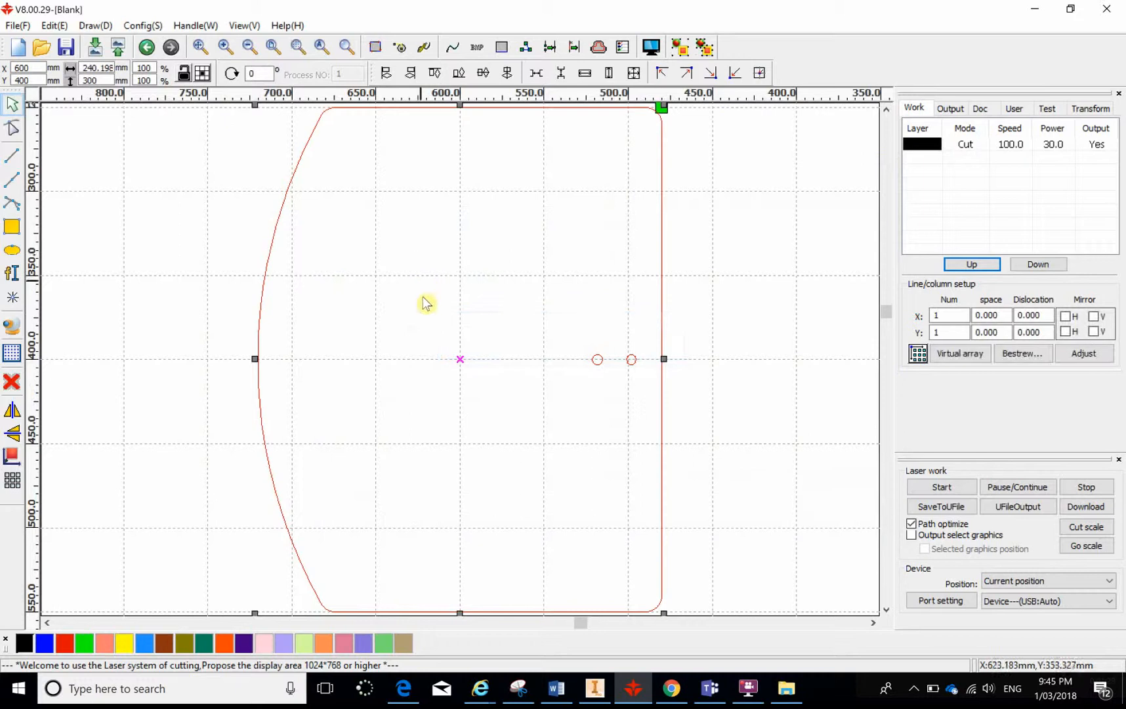
scroll(445, 323, up, 1)
scroll(445, 323, down, 3)
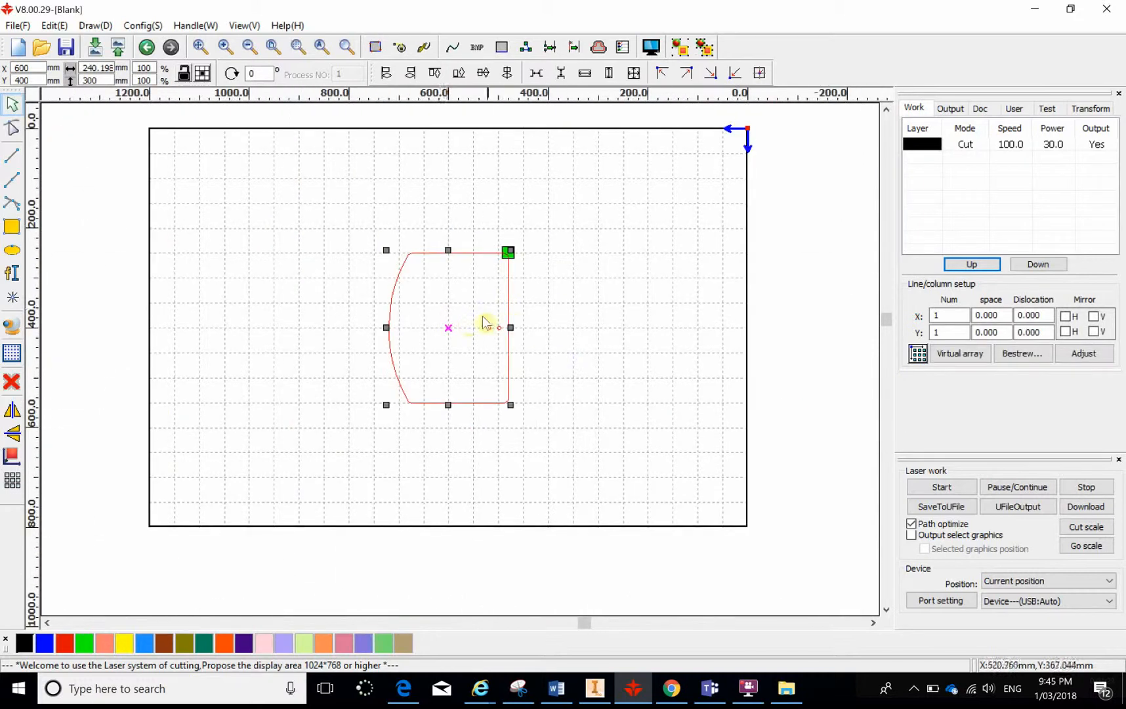
drag(449, 329, 660, 437)
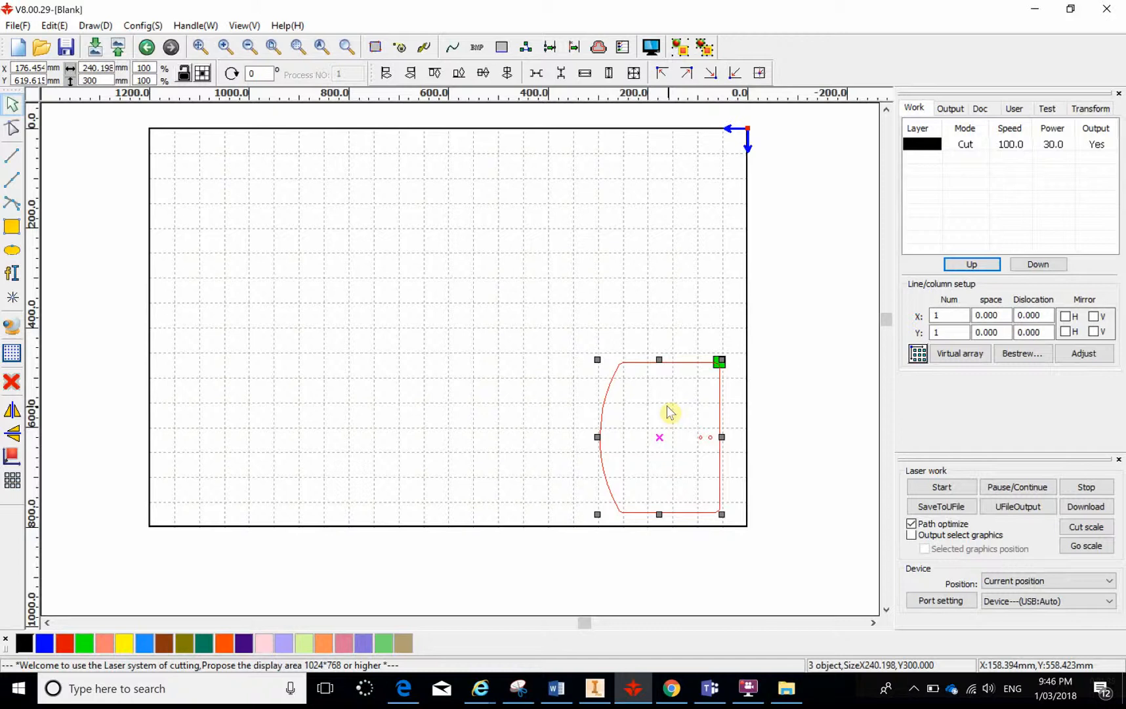
scroll(633, 405, up, 1)
scroll(638, 418, down, 1)
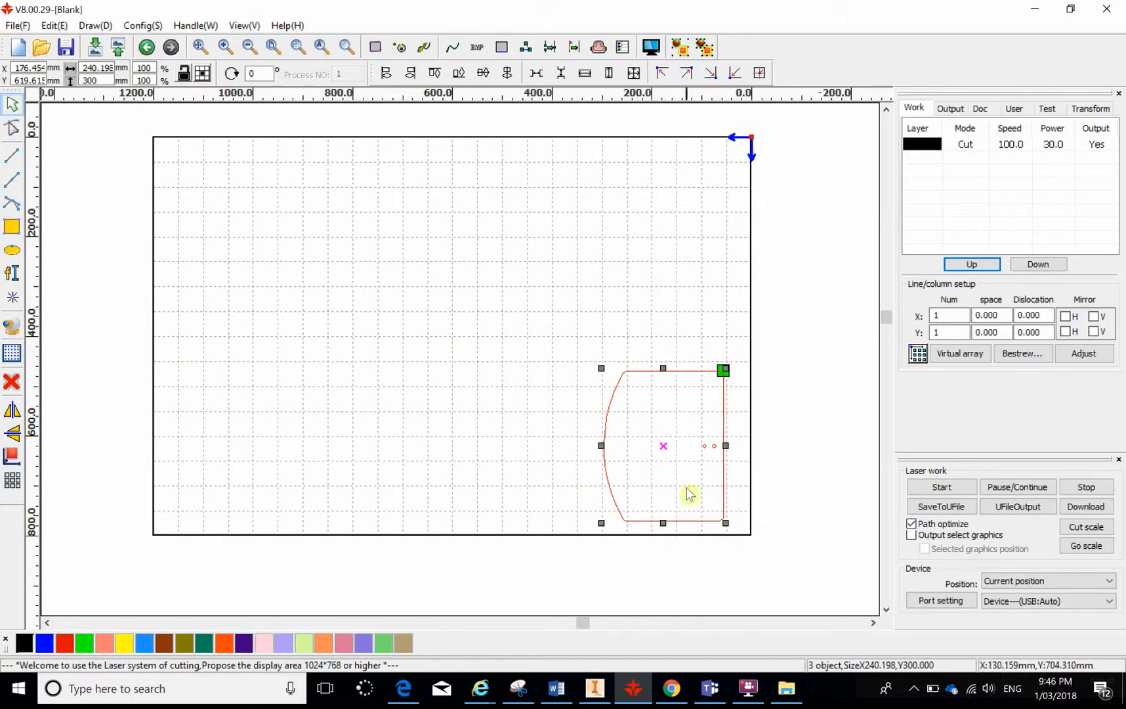
scroll(713, 463, up, 1)
scroll(713, 463, up, 3)
scroll(713, 463, down, 5)
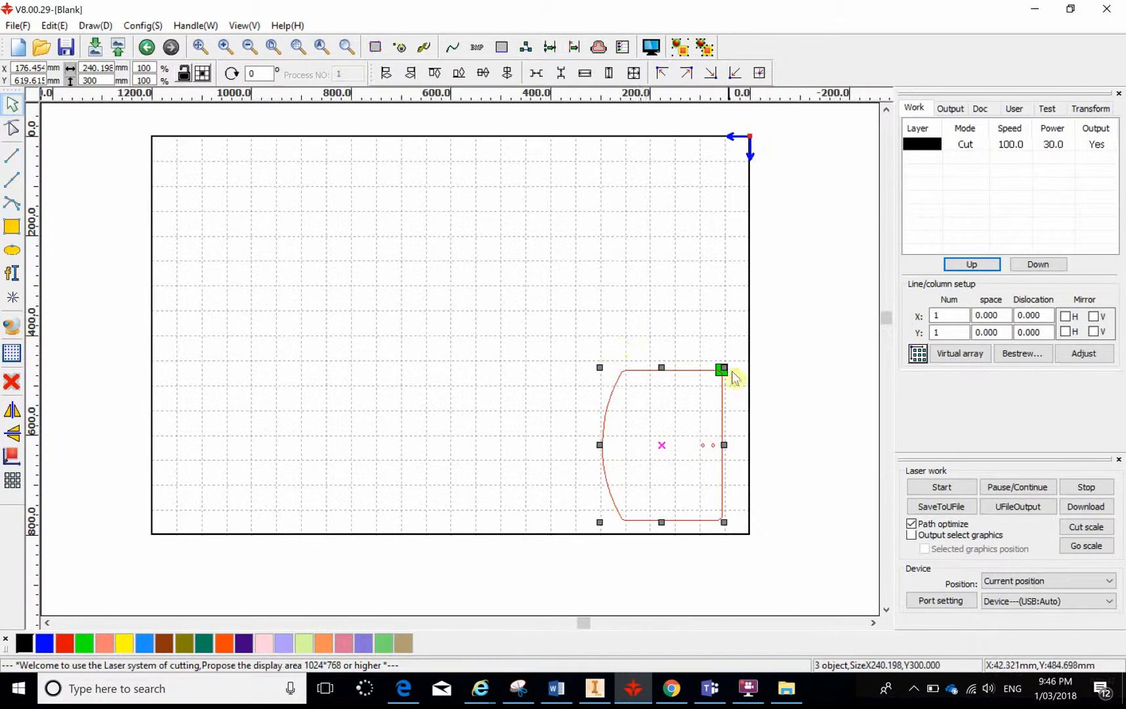